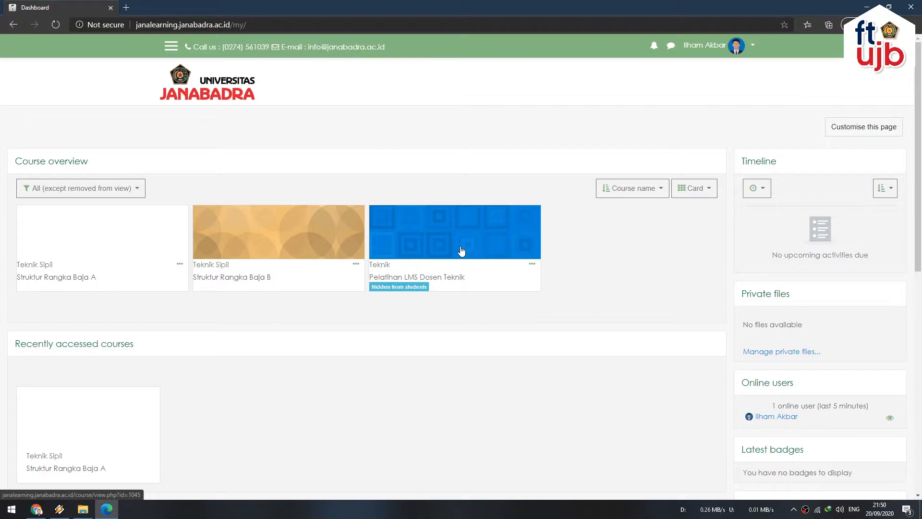
Open the "Pelatihan LMS Dosen Teknik" course and its settings for editing
{"action": "left_click", "coordinate": [460, 249]}
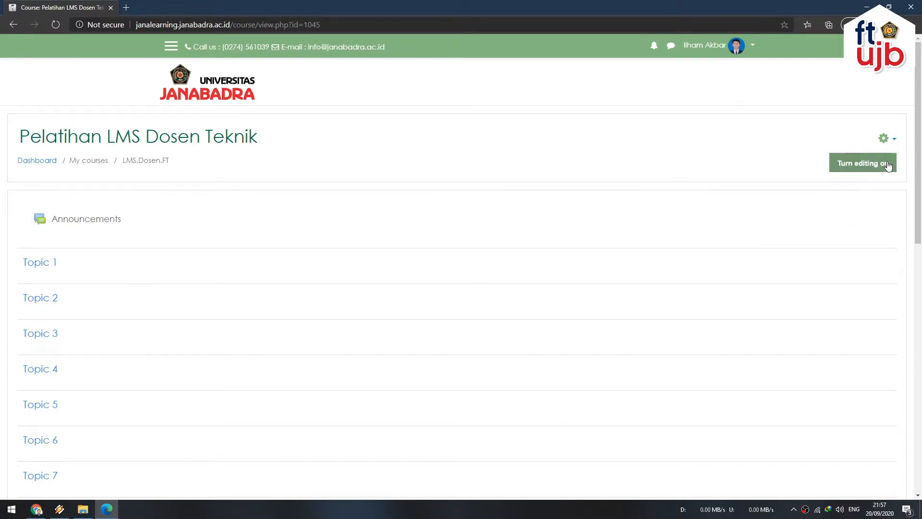
{"action": "left_click", "coordinate": [891, 140]}
{"action": "left_click", "coordinate": [858, 153]}
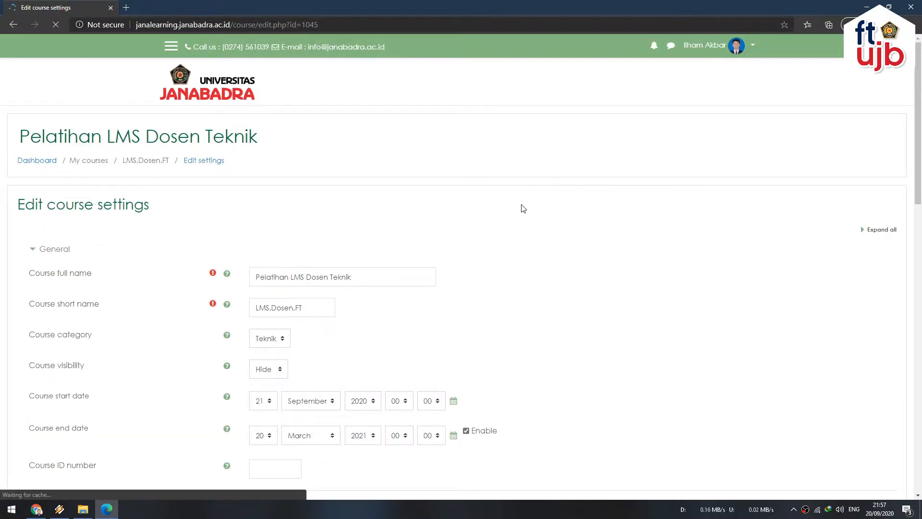
Upload Cover Algoritma.jpg as the course image and save the course settings
{"action": "scroll", "coordinate": [522, 205], "scroll_direction": "down", "scroll_amount": 5}
{"action": "scroll", "coordinate": [411, 247], "scroll_direction": "down", "scroll_amount": 4}
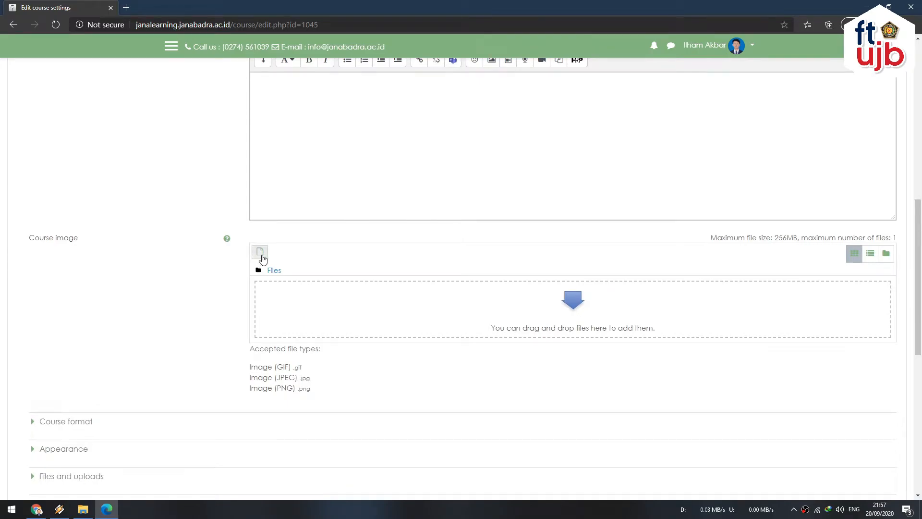
{"action": "left_click", "coordinate": [260, 252]}
{"action": "left_click", "coordinate": [392, 235]}
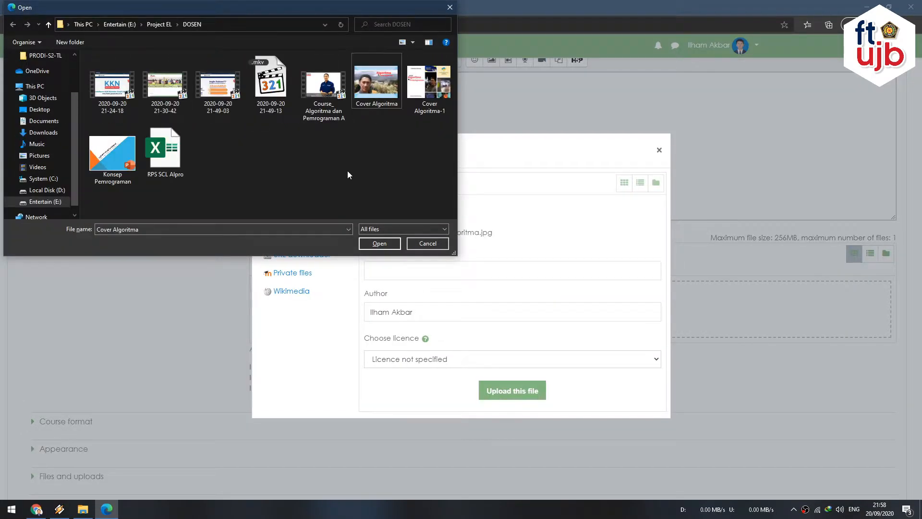
{"action": "left_click", "coordinate": [378, 243]}
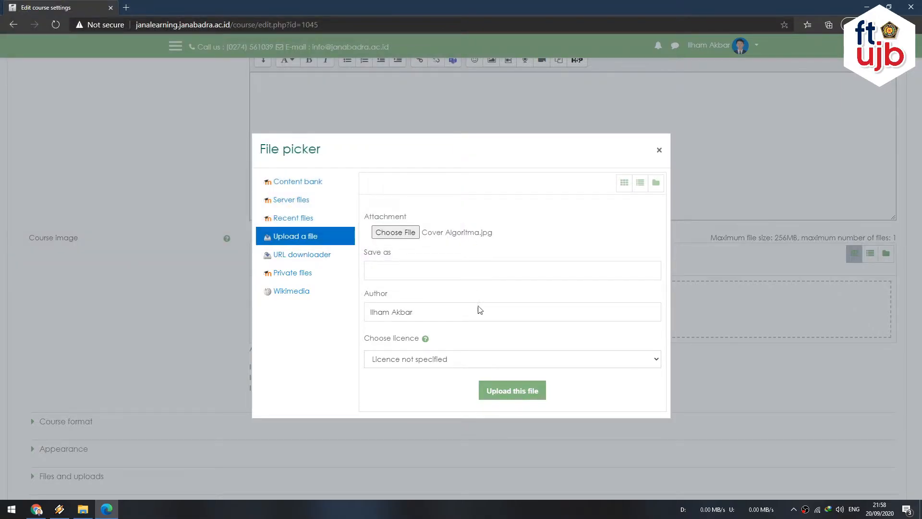
{"action": "left_click", "coordinate": [511, 391]}
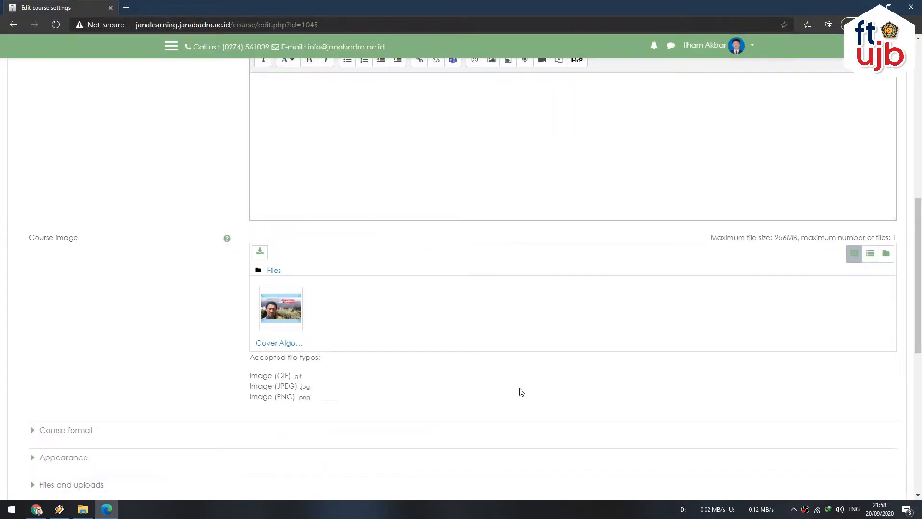
{"action": "scroll", "coordinate": [500, 346], "scroll_direction": "down", "scroll_amount": 5}
{"action": "left_click", "coordinate": [304, 352]}
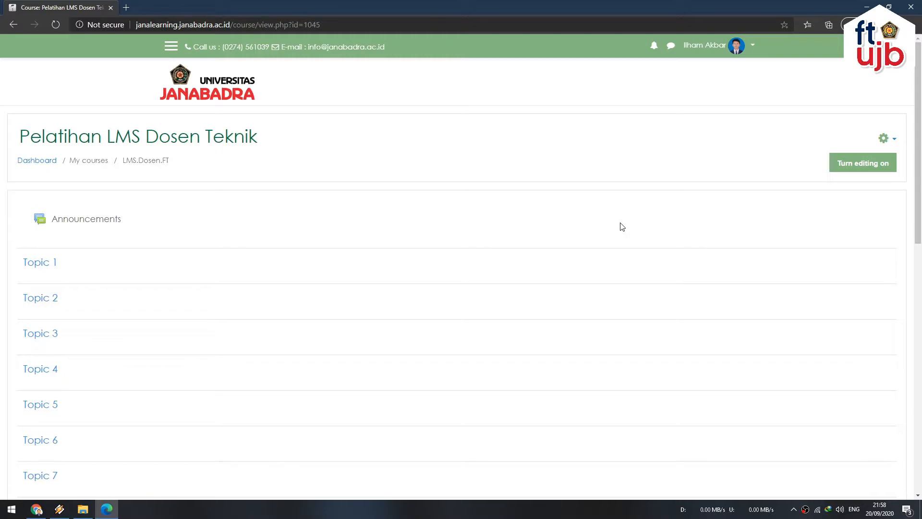
Turn on course editing and open the General section's settings
{"action": "left_click", "coordinate": [861, 164]}
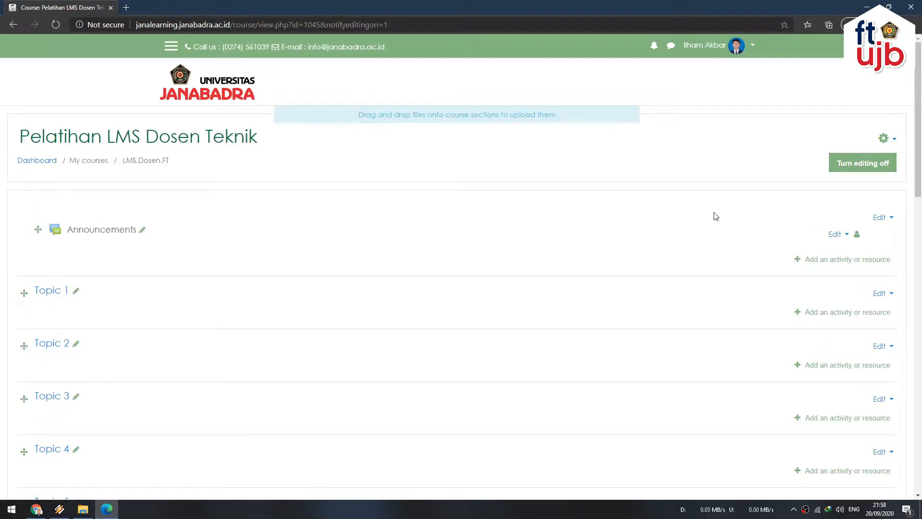
{"action": "left_click", "coordinate": [886, 217]}
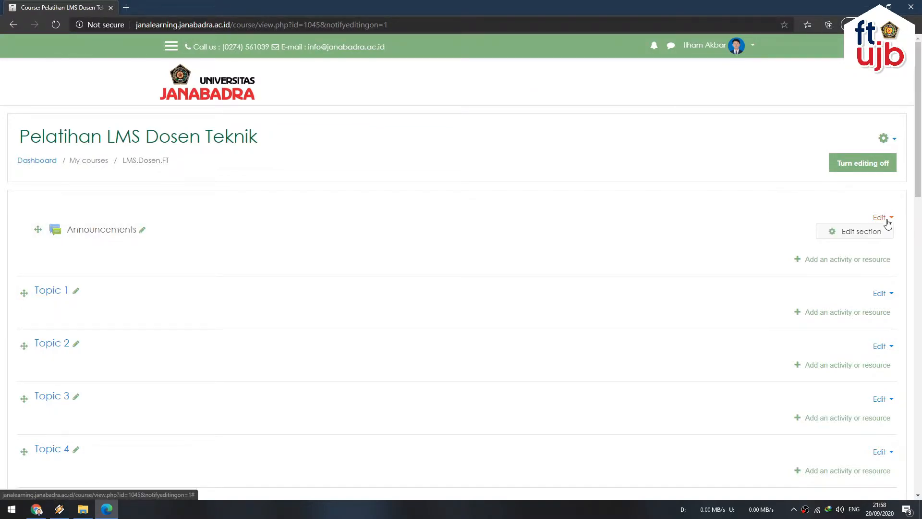
{"action": "left_click", "coordinate": [851, 232]}
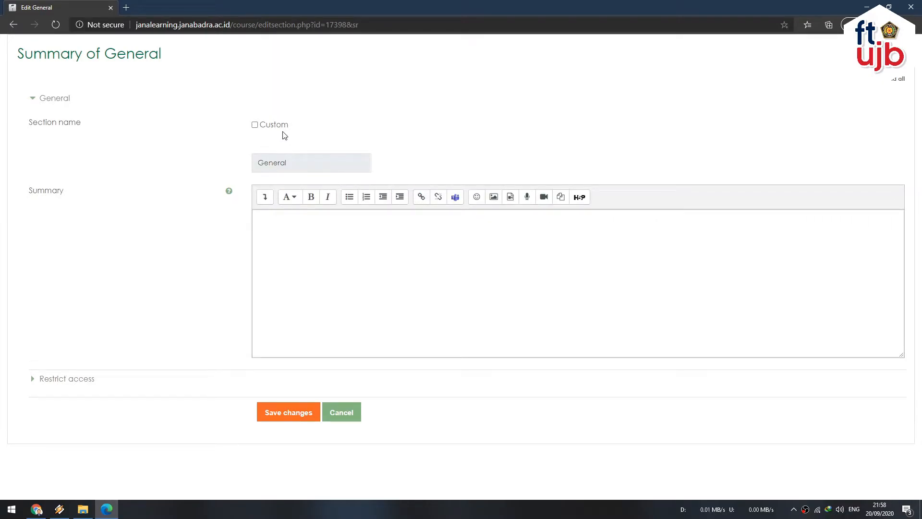
Upload the video file "Course_ Algoritma dan Pemrograman A" and insert it into the General section's summary
{"action": "left_click", "coordinate": [510, 196]}
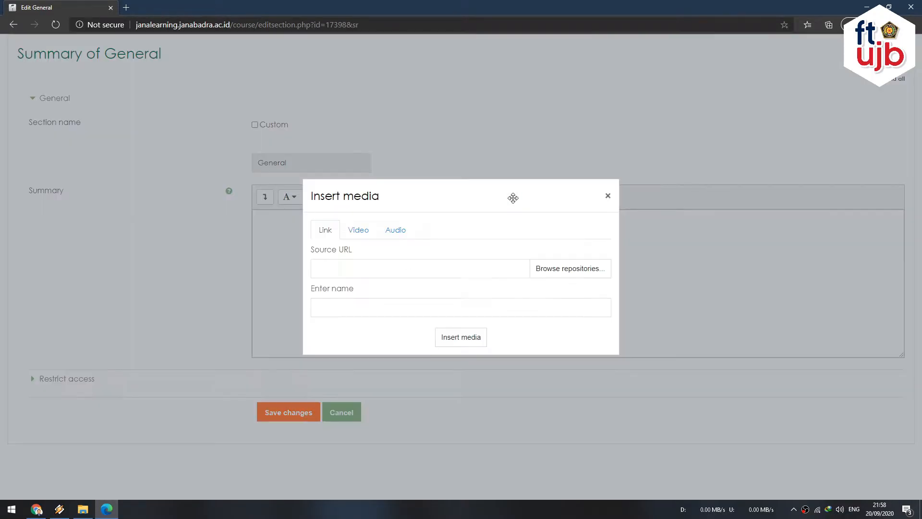
{"action": "left_click", "coordinate": [358, 228]}
{"action": "left_click", "coordinate": [578, 269]}
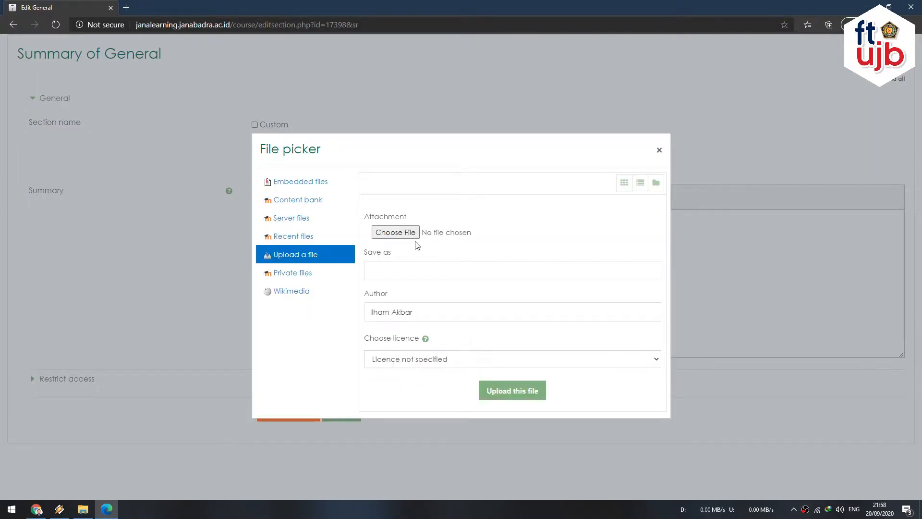
{"action": "left_click", "coordinate": [395, 232]}
{"action": "left_click", "coordinate": [319, 88]}
{"action": "left_click", "coordinate": [377, 241]}
{"action": "left_click", "coordinate": [496, 389]}
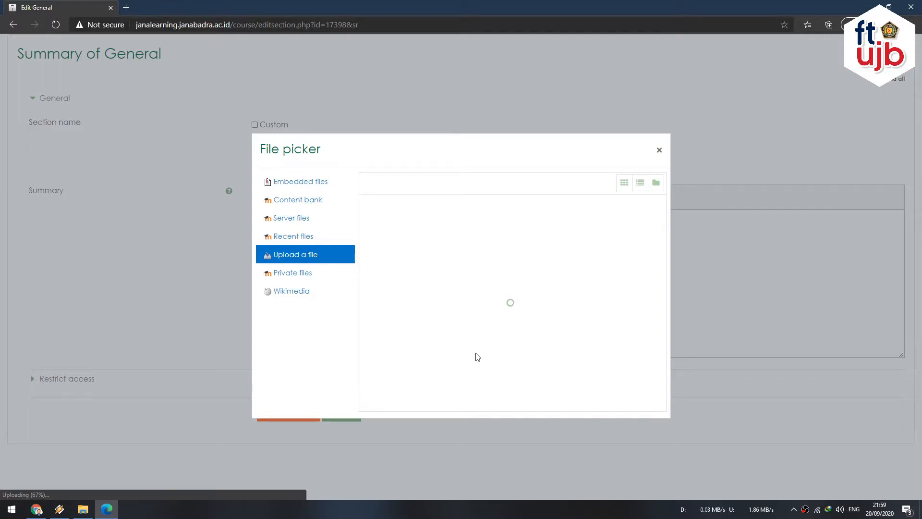
{"action": "left_click", "coordinate": [459, 396]}
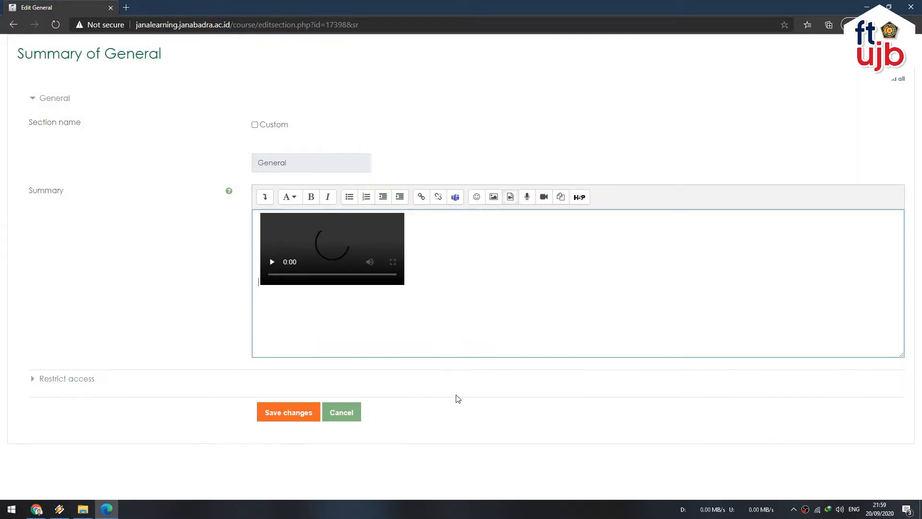
Centre the video in the summary and save the General section
{"action": "left_click", "coordinate": [509, 296]}
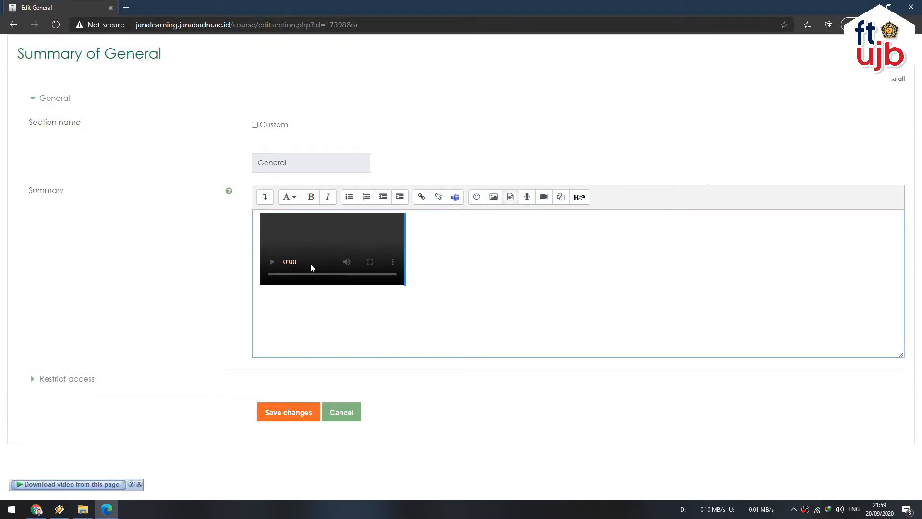
{"action": "left_click", "coordinate": [264, 197]}
{"action": "left_click", "coordinate": [359, 221]}
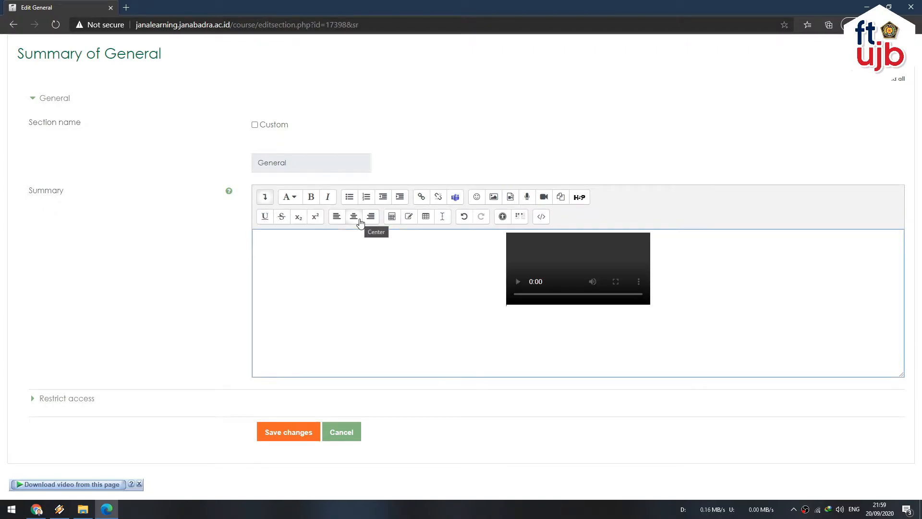
{"action": "left_click", "coordinate": [313, 430]}
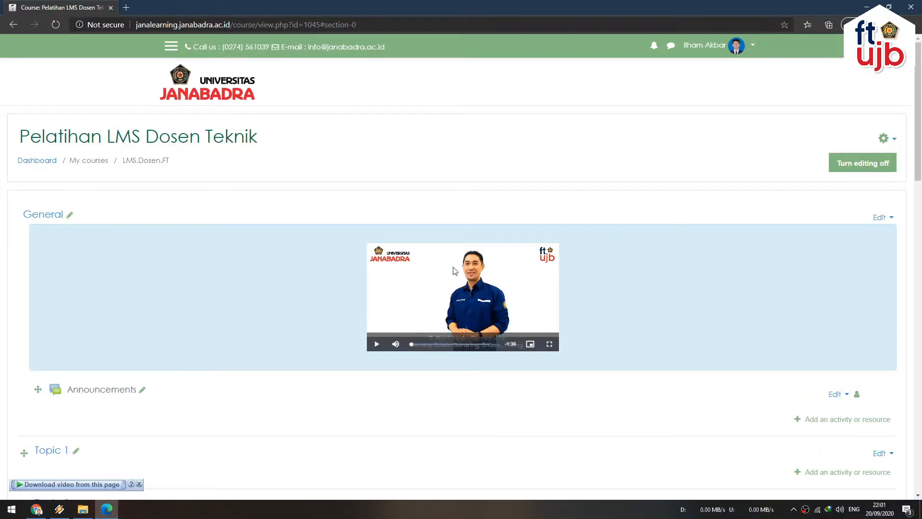
Play a few seconds of the General section's video and pause it
{"action": "left_click", "coordinate": [376, 344]}
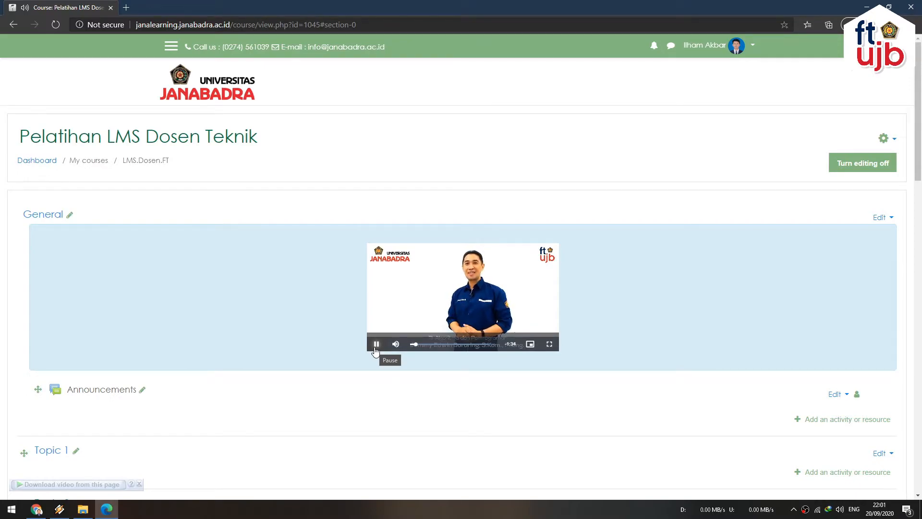
{"action": "left_click", "coordinate": [376, 343]}
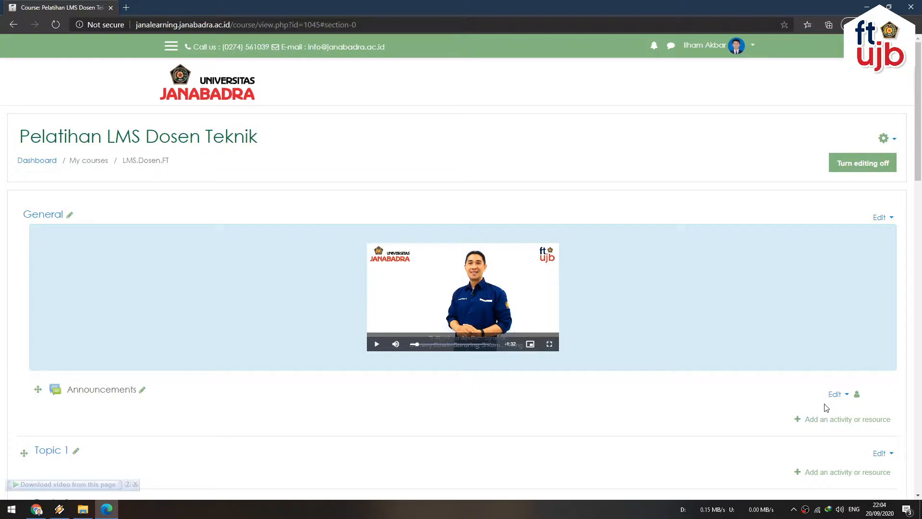
Open the Announcements forum's settings and rename the forum "Informasi Pembelajaran"
{"action": "left_click", "coordinate": [835, 394]}
{"action": "left_click", "coordinate": [818, 408]}
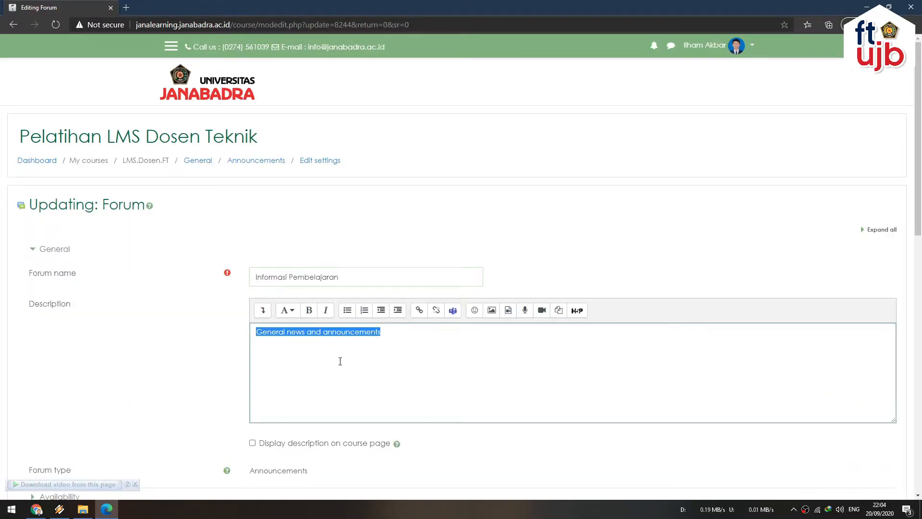
Insert Cover Algoritma-1.jpg into the forum description with alternative text "Cover Matakuliah", auto size and Middle alignment
{"action": "left_click", "coordinate": [506, 330]}
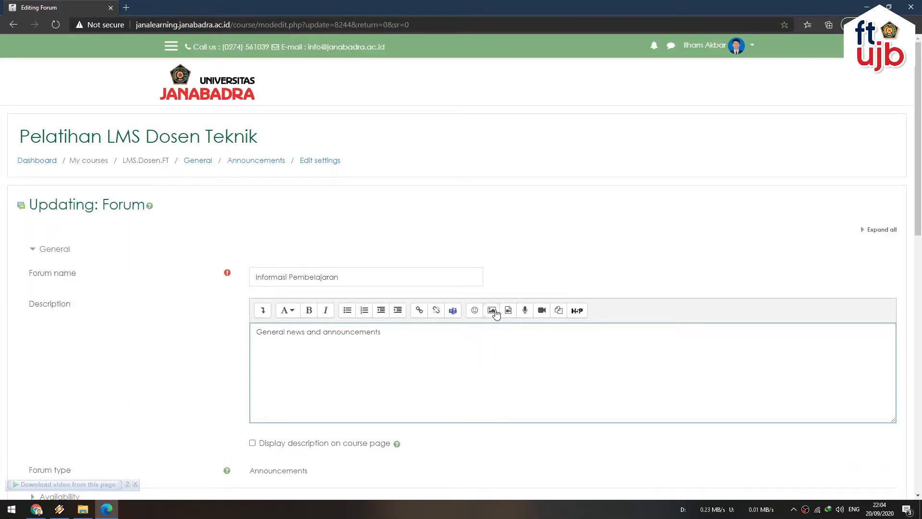
{"action": "left_click", "coordinate": [495, 312]}
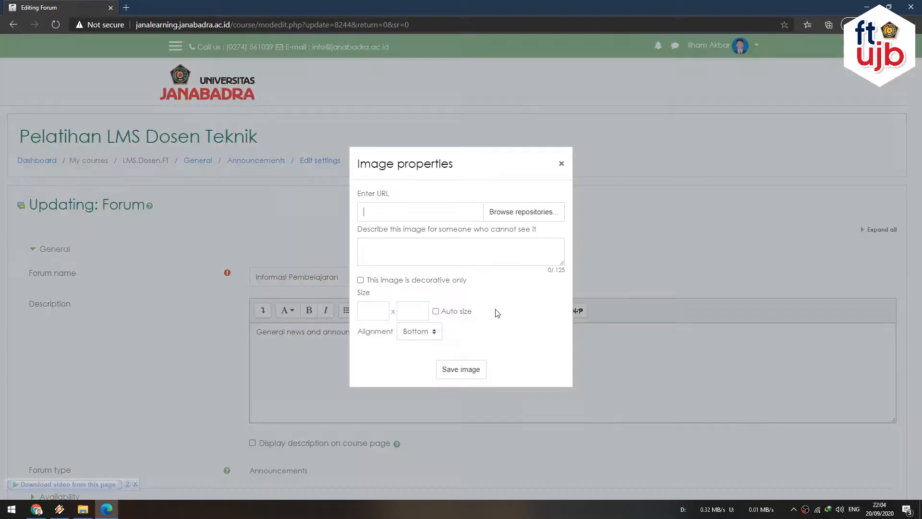
{"action": "left_click", "coordinate": [541, 210]}
{"action": "left_click", "coordinate": [390, 230]}
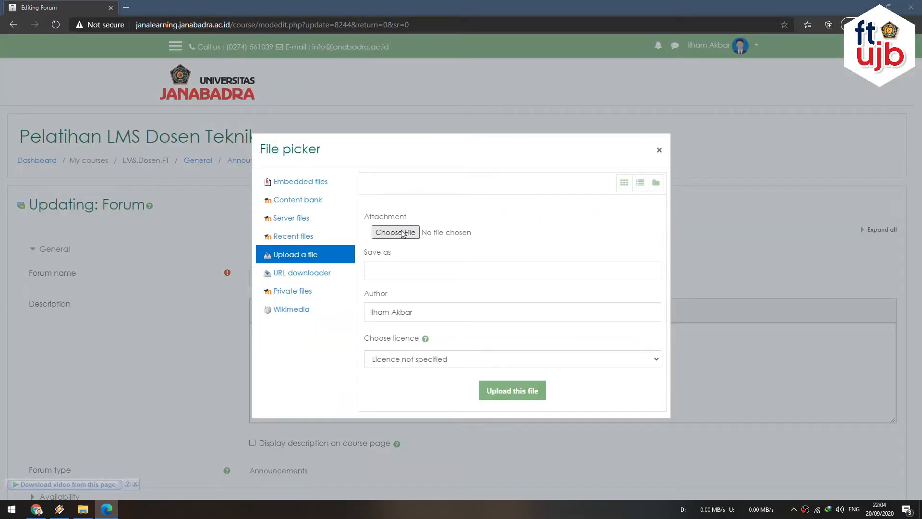
{"action": "left_click", "coordinate": [429, 85]}
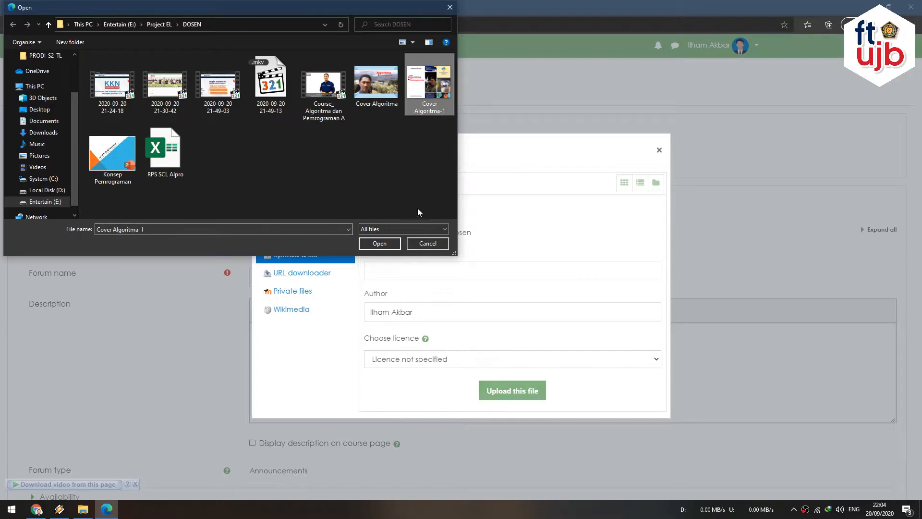
{"action": "left_click", "coordinate": [380, 243]}
{"action": "left_click", "coordinate": [485, 387]}
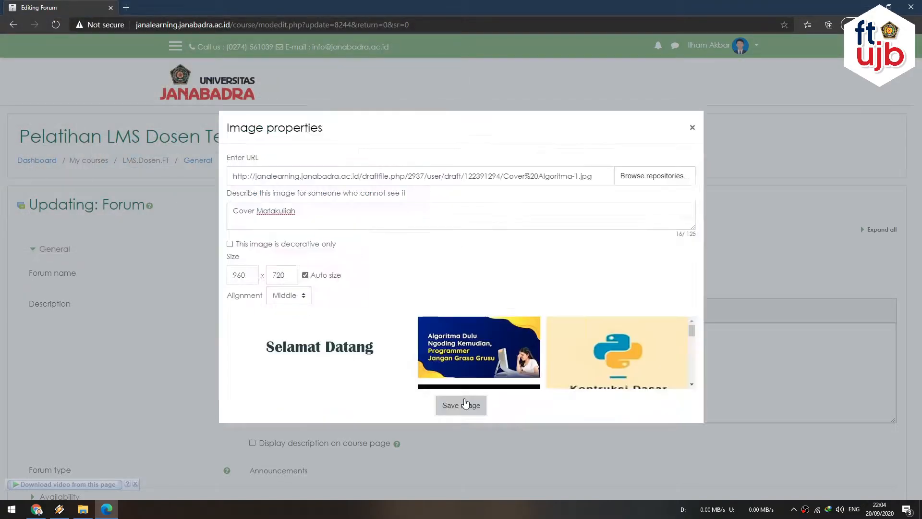
{"action": "scroll", "coordinate": [434, 402], "scroll_direction": "down", "scroll_amount": 1}
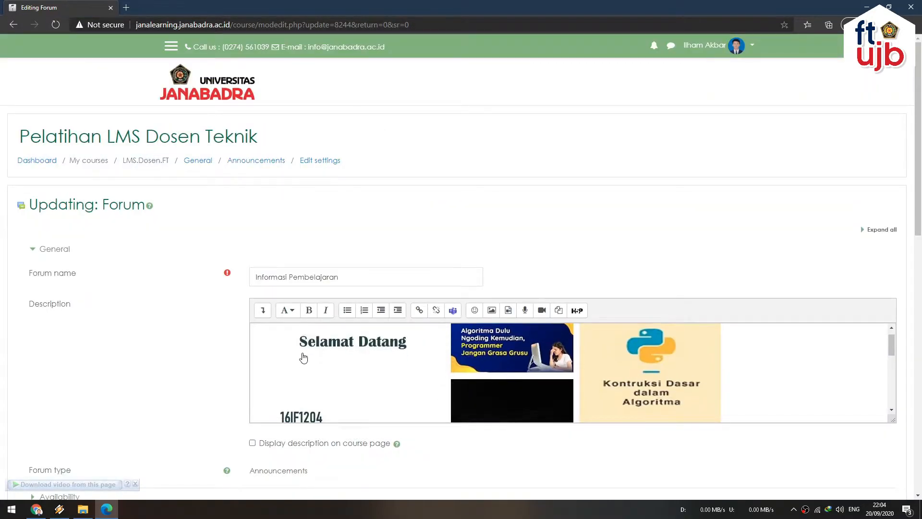
Enable displaying the forum description on the course page, then save and return to the course
{"action": "left_click", "coordinate": [298, 446]}
{"action": "scroll", "coordinate": [175, 418], "scroll_direction": "down", "scroll_amount": 4}
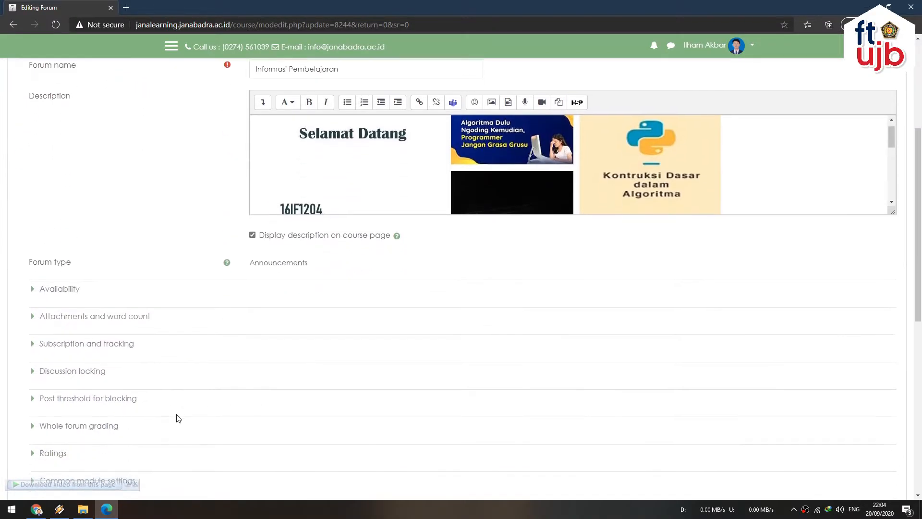
{"action": "scroll", "coordinate": [269, 291], "scroll_direction": "up", "scroll_amount": 4}
{"action": "scroll", "coordinate": [277, 285], "scroll_direction": "down", "scroll_amount": 9}
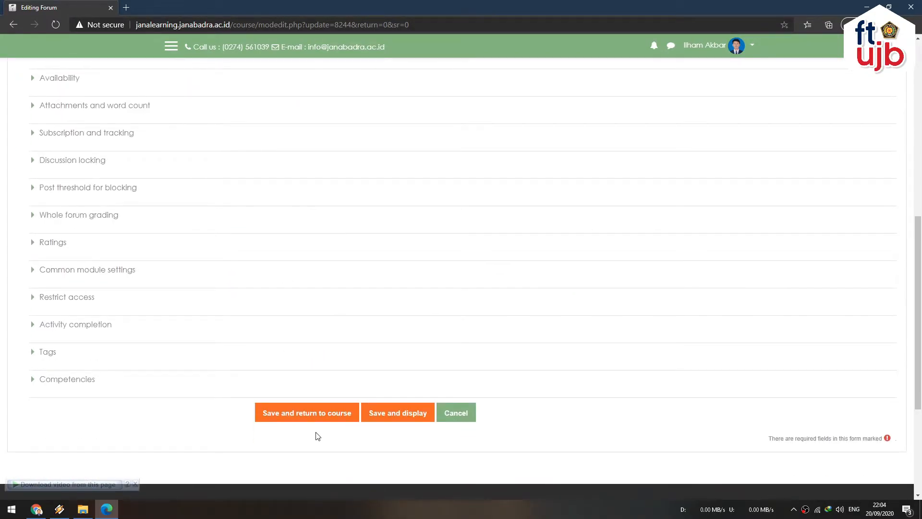
{"action": "left_click", "coordinate": [325, 417]}
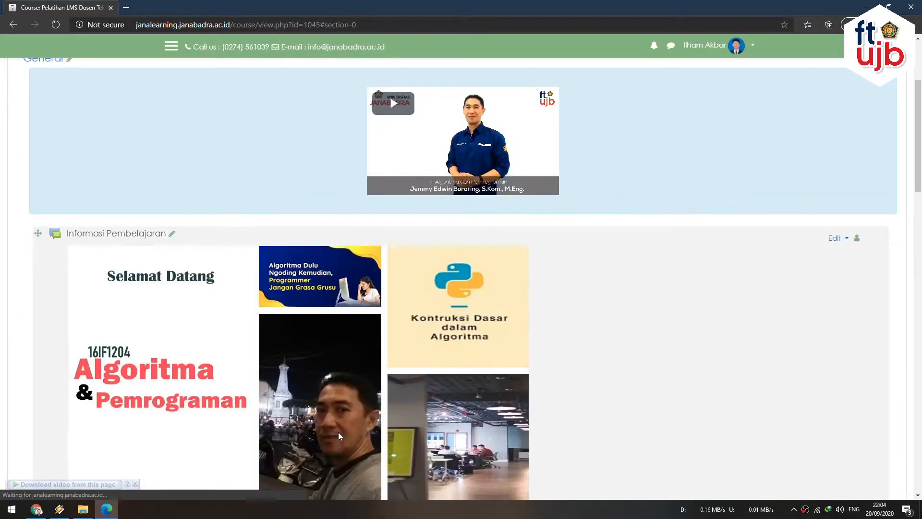
Add a label to the General section with the heading "Deskripsi Matakuliah" and the course description paragraph, and save it back to the course
{"action": "scroll", "coordinate": [602, 312], "scroll_direction": "down", "scroll_amount": 4}
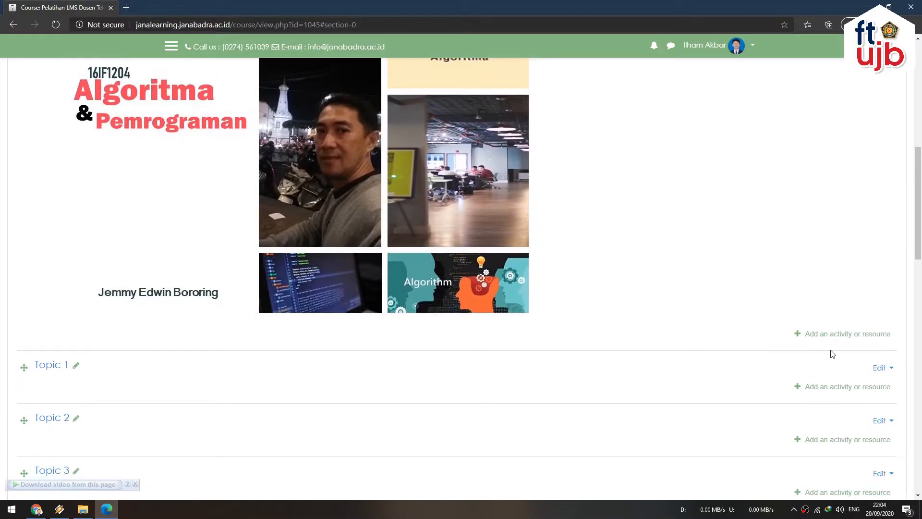
{"action": "left_click", "coordinate": [795, 339]}
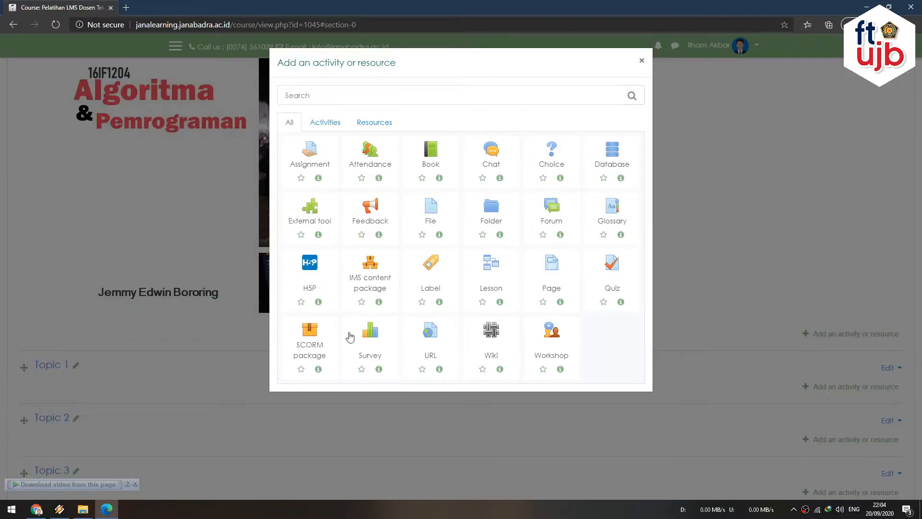
{"action": "left_click", "coordinate": [423, 265]}
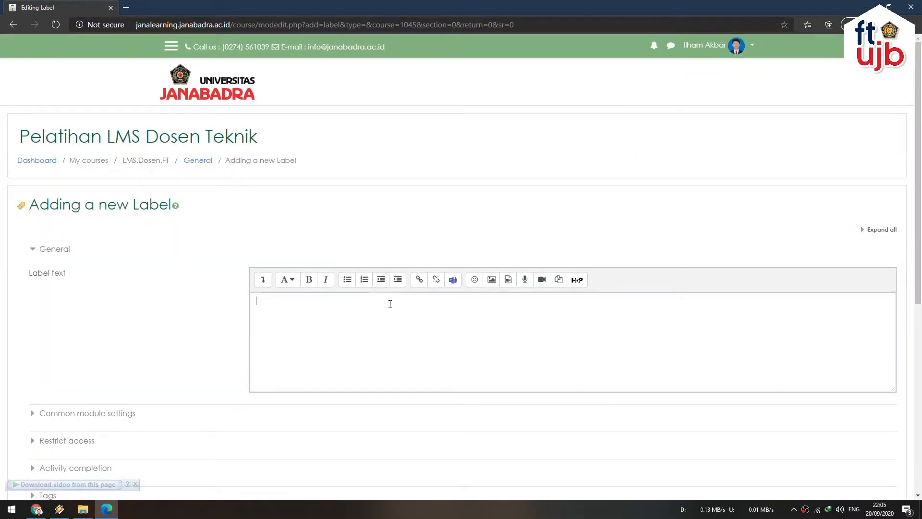
{"action": "type", "text": "Deskripsi Matakuliah Mata kuliah yang bahas mengenai pemahaman dan penggunaan algoritma yang dijadikan dasar untuk melakukan analisis suatu permasalahan yang berkaitan dengan logika yang diimplementasikan ke dalam suatu bahasa pemrograman. Sebagian besar mata kuliah ini berupa latihan secara intensif guna meningkatkan kemampuan para mahasiswa dalam mencari suatu solusi dalam permasalahan logika yang dihadapi yang dituangkan ke dalam algoritma dan diimplementasikan ke dalam suatu Bahasa pemrograman."}
{"action": "left_click", "coordinate": [390, 303]}
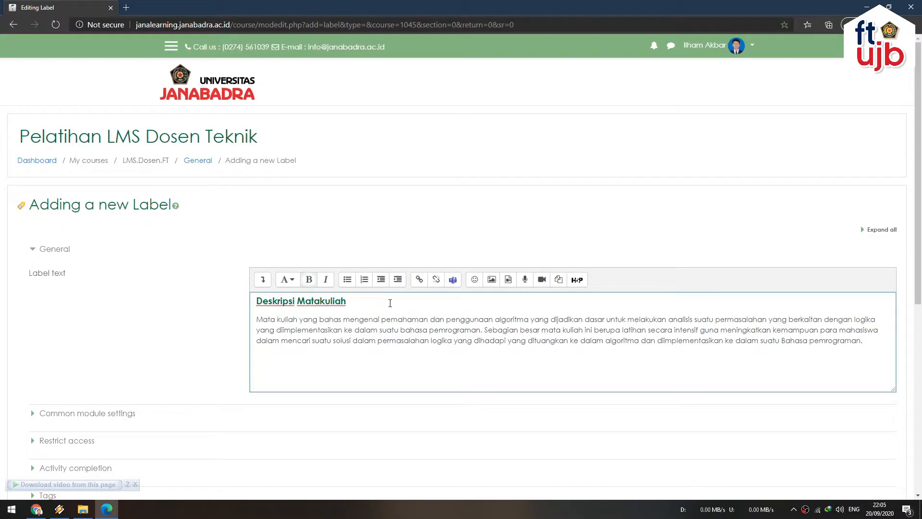
{"action": "scroll", "coordinate": [390, 303], "scroll_direction": "down", "scroll_amount": 3}
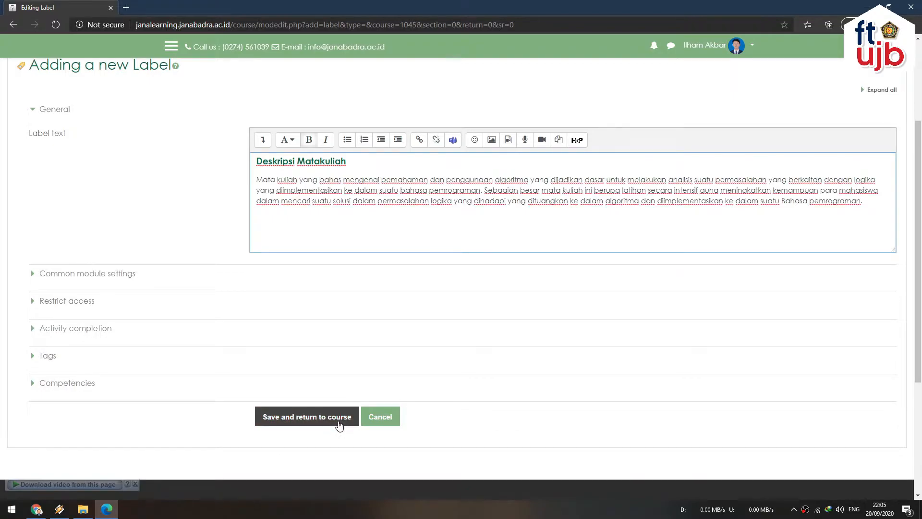
{"action": "left_click", "coordinate": [337, 418]}
{"action": "scroll", "coordinate": [650, 314], "scroll_direction": "down", "scroll_amount": 5}
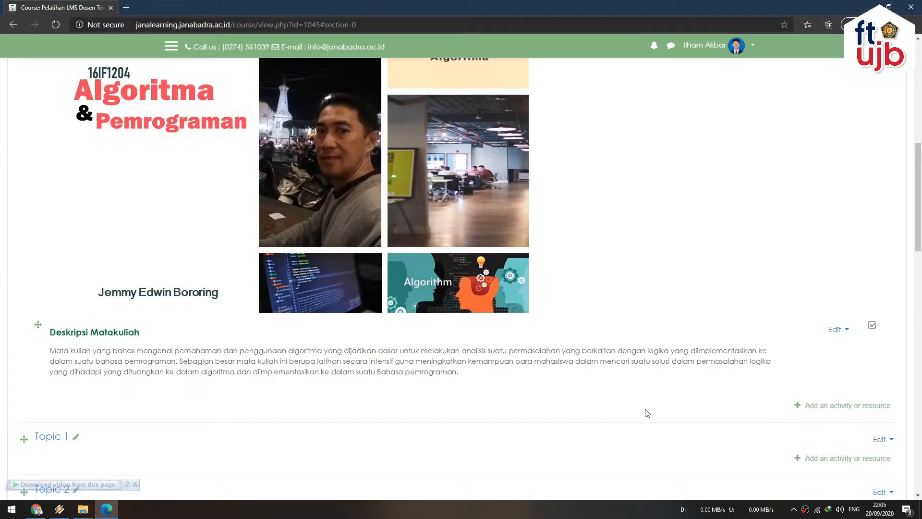
Add an Attendance activity to the General section and name it "Presensi Kehadiran Mahasiswa"
{"action": "scroll", "coordinate": [652, 383], "scroll_direction": "down", "scroll_amount": 1}
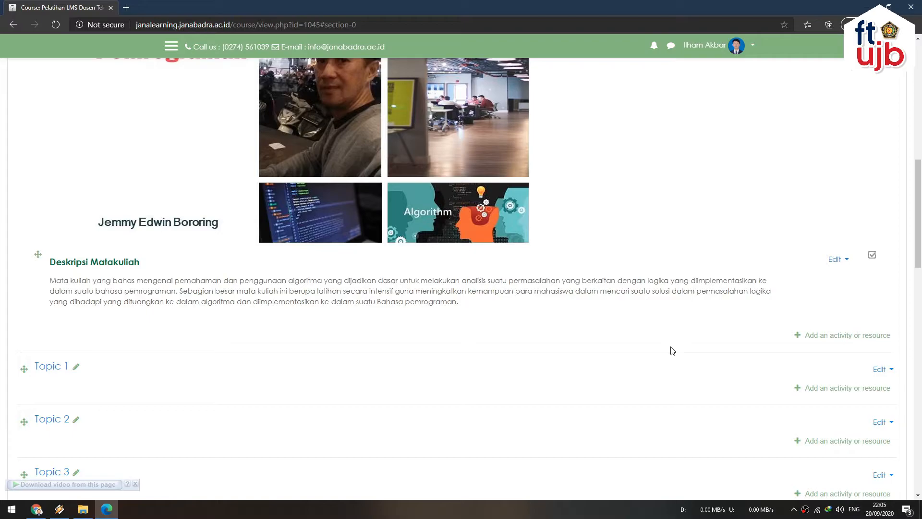
{"action": "left_click", "coordinate": [802, 336]}
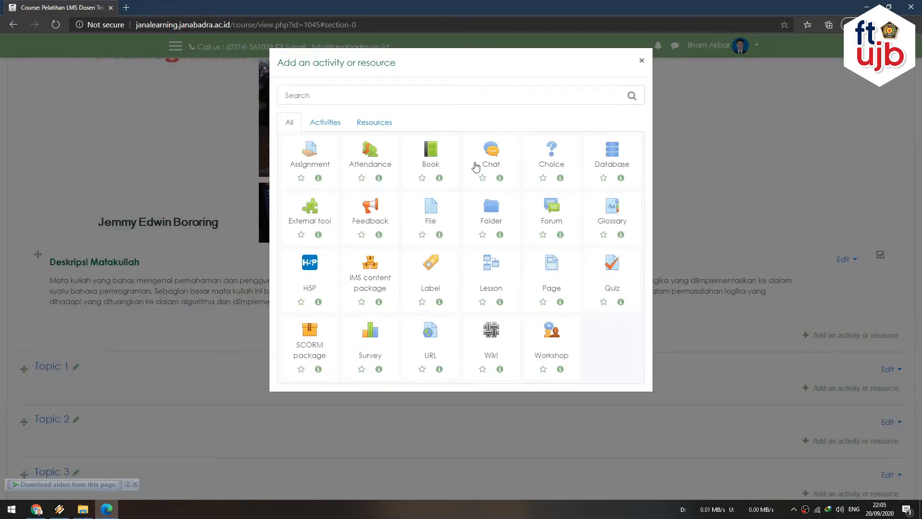
{"action": "left_click", "coordinate": [386, 160]}
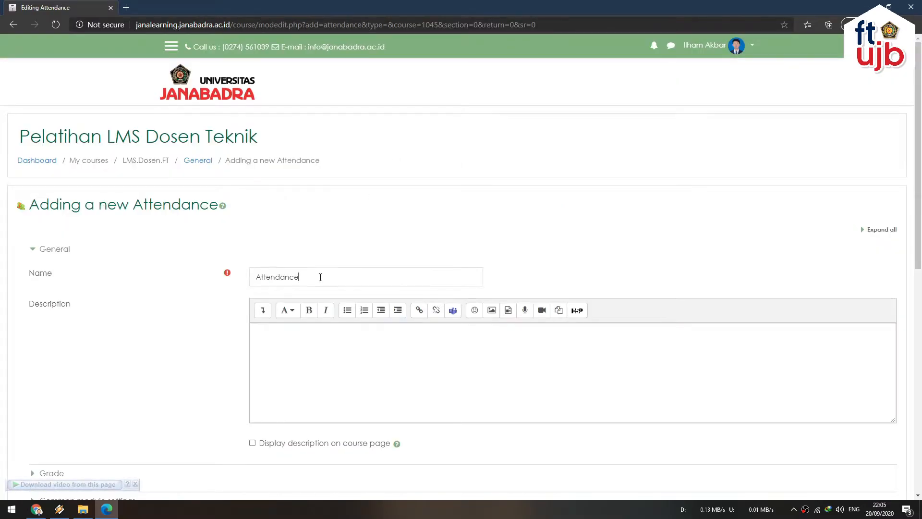
{"action": "double_click", "coordinate": [346, 276]}
{"action": "type", "text": "Presen"}
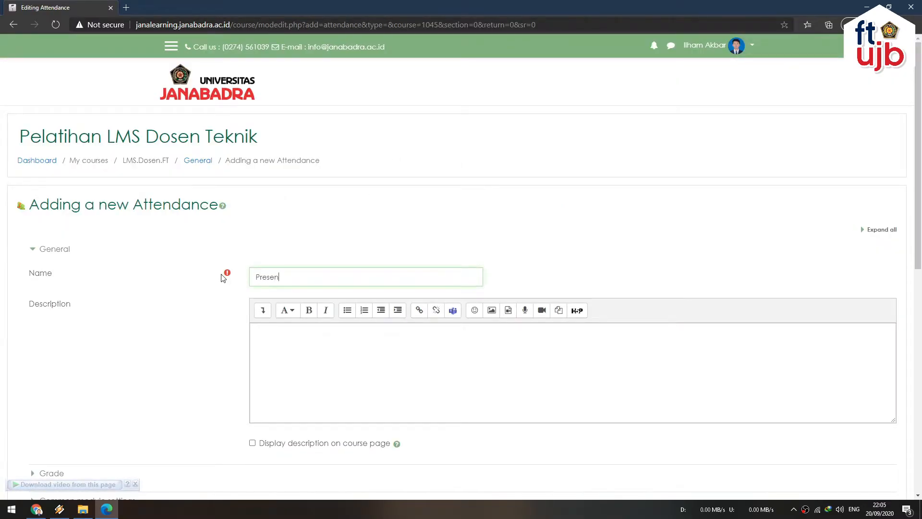
{"action": "type", "text": "si Kehadiran M"}
Enter the description "Mahasiswa diharapkan mengisi presensi kehadiran secara mandiri pada setiap kali pertemuan dan pada waktu yang telah ditentukan.", shown on the course page, and save
{"action": "left_click", "coordinate": [280, 336]}
{"action": "type", "text": "Mahasiswa dih"}
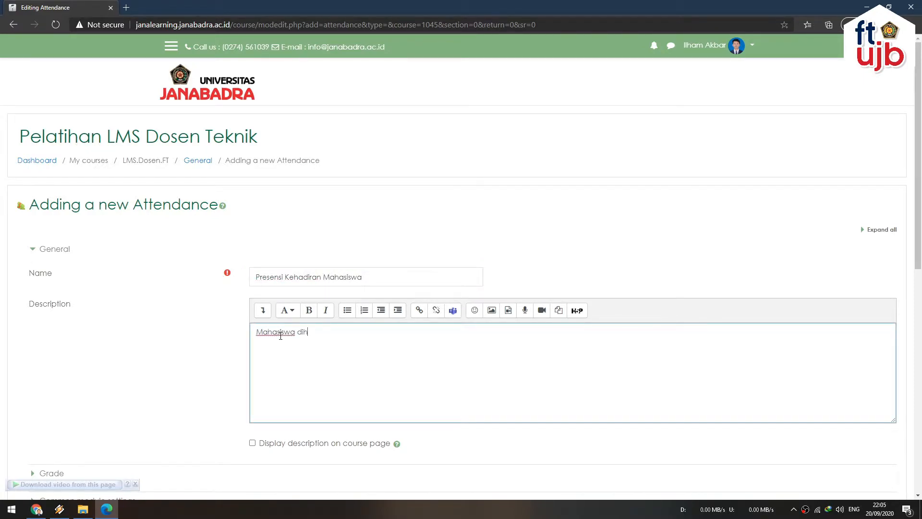
{"action": "type", "text": "arapkan mengisi presensi kehadiran secara mandiri "}
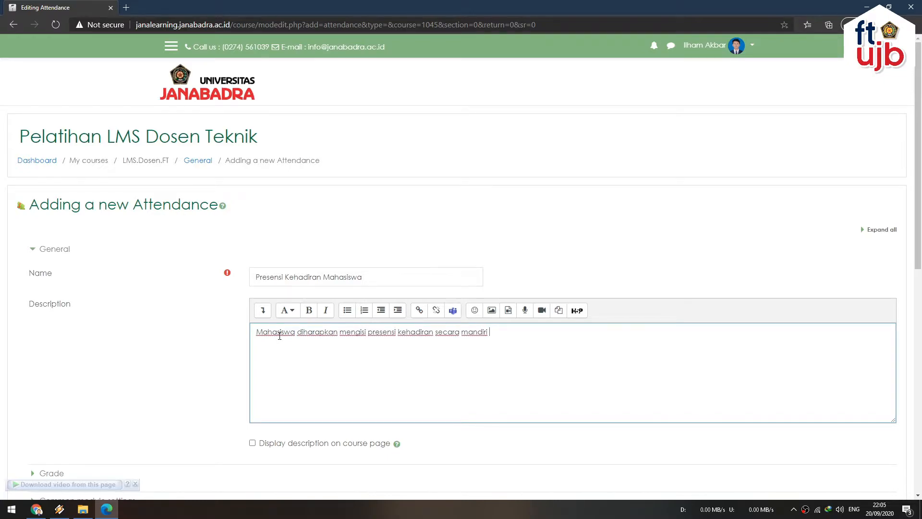
{"action": "type", "text": "pada setiap kali pertemuan dan pada waktu yang telah ditentukan."}
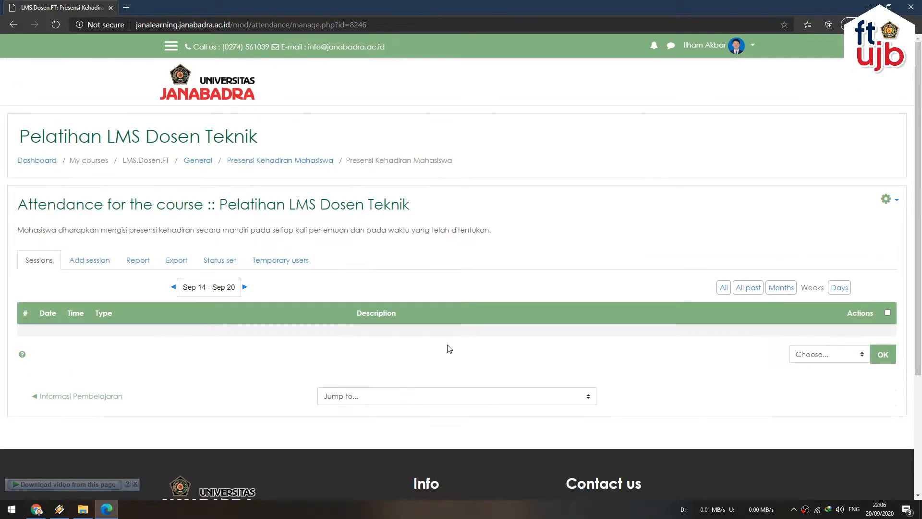
Set up an attendance session for 28 September 2020 from 08:00 to 10:00 with the description "Senin, 08.00 - 10.00 WIB."
{"action": "left_click", "coordinate": [91, 261]}
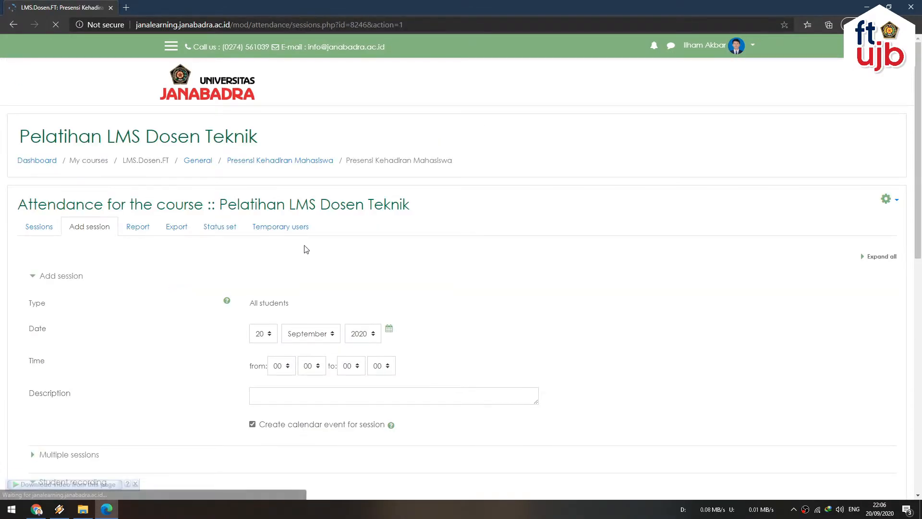
{"action": "scroll", "coordinate": [384, 276], "scroll_direction": "down", "scroll_amount": 1}
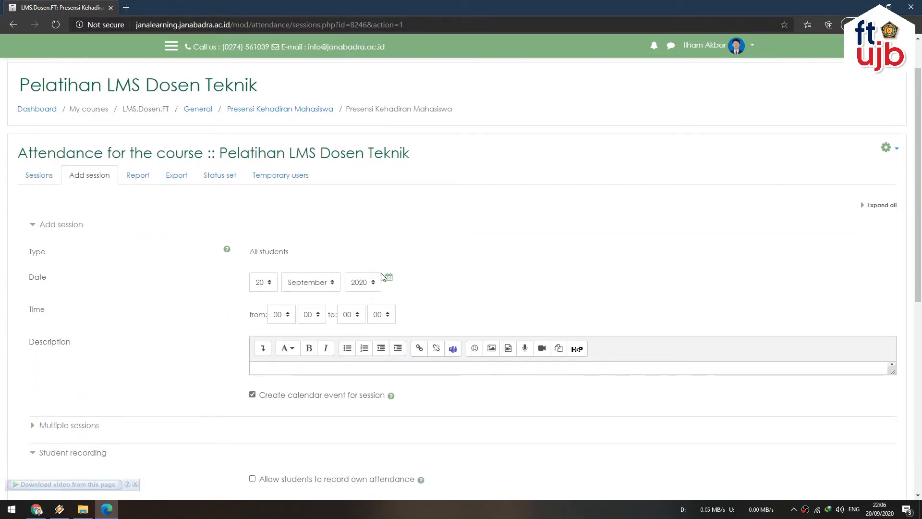
{"action": "left_click", "coordinate": [289, 314]}
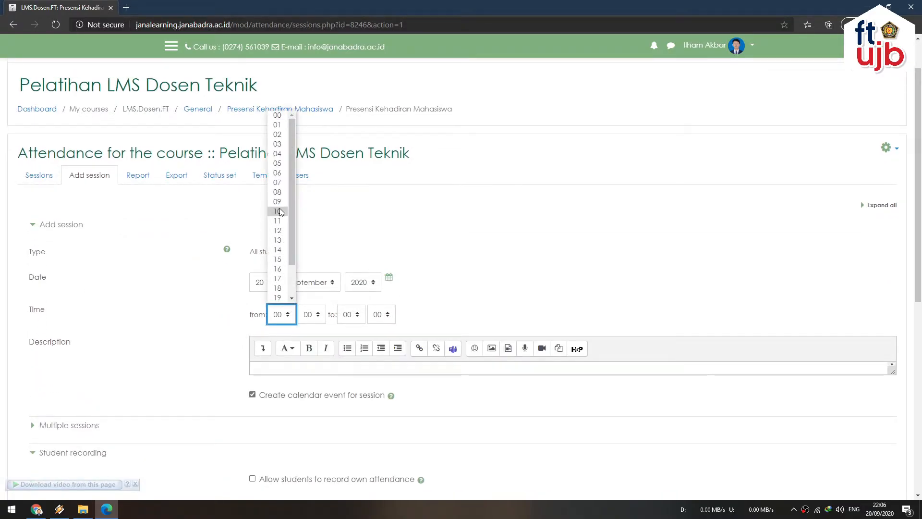
{"action": "left_click", "coordinate": [278, 192]}
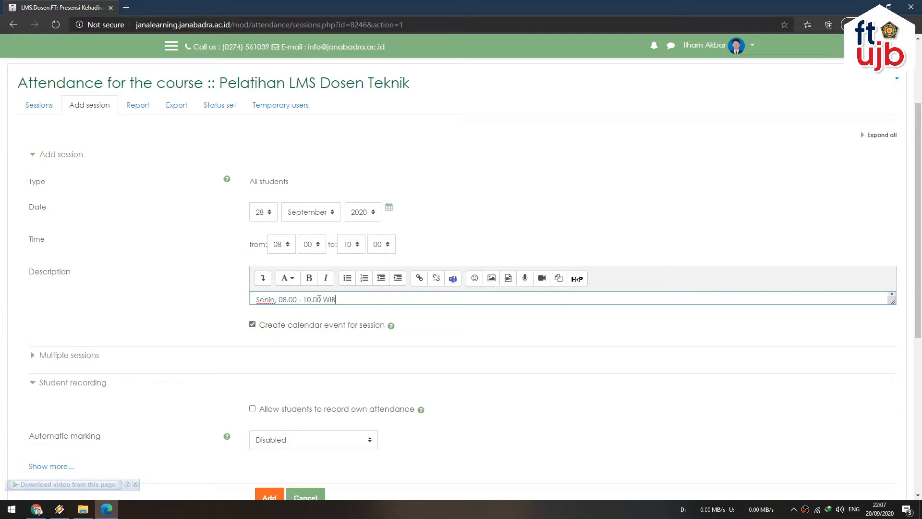
Repeat the session on Monday every 1 week until 31 December 2020
{"action": "scroll", "coordinate": [319, 299], "scroll_direction": "down", "scroll_amount": 1}
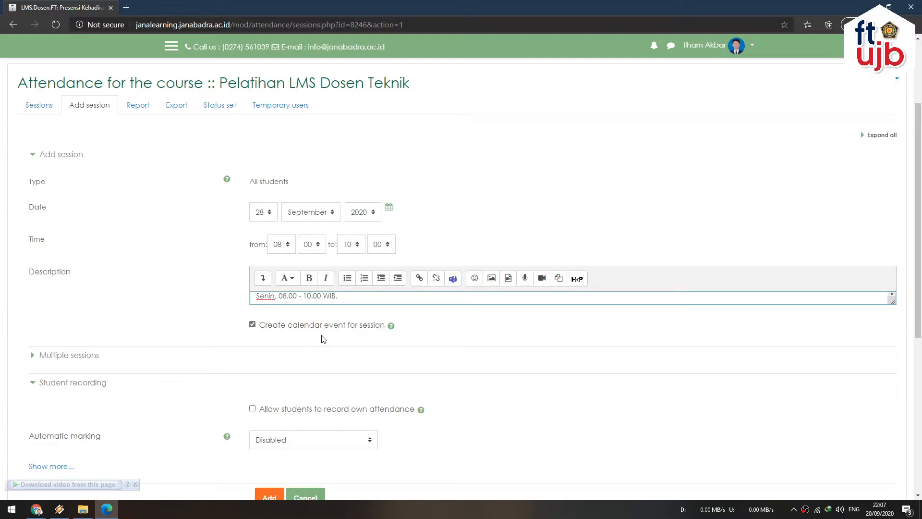
{"action": "left_click", "coordinate": [87, 356]}
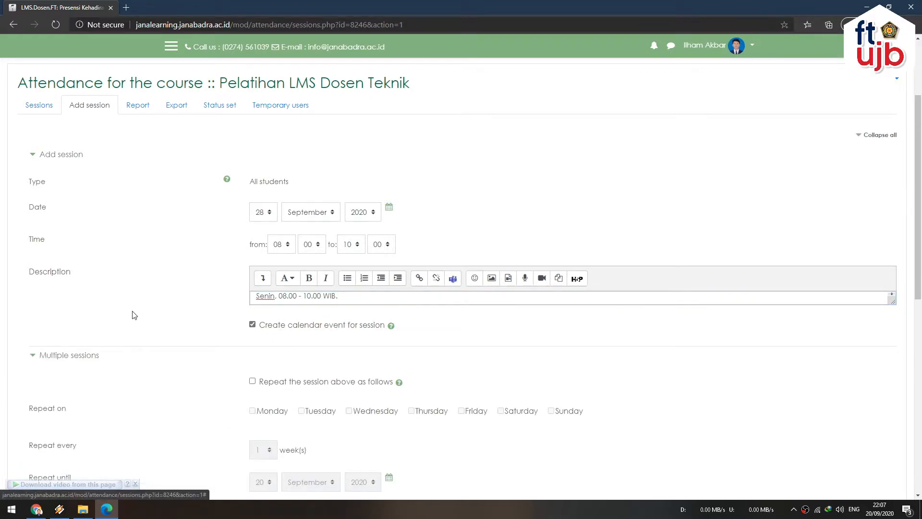
{"action": "scroll", "coordinate": [279, 315], "scroll_direction": "down", "scroll_amount": 1}
{"action": "left_click", "coordinate": [284, 316]}
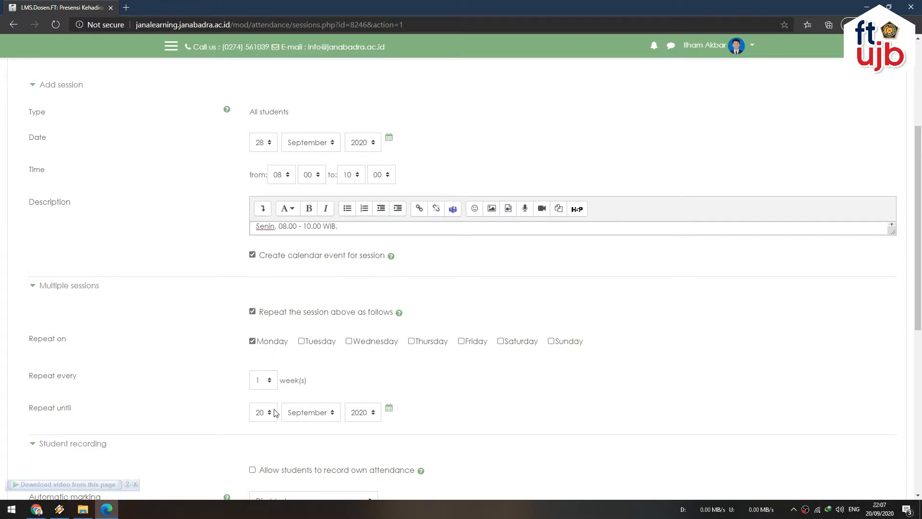
{"action": "left_click", "coordinate": [309, 412]}
{"action": "left_click", "coordinate": [308, 398]}
{"action": "left_click", "coordinate": [273, 417]}
{"action": "scroll", "coordinate": [261, 393], "scroll_direction": "down", "scroll_amount": 3}
{"action": "left_click", "coordinate": [260, 393]}
Allow students to record their own attendance and add the sessions
{"action": "scroll", "coordinate": [358, 393], "scroll_direction": "down", "scroll_amount": 2}
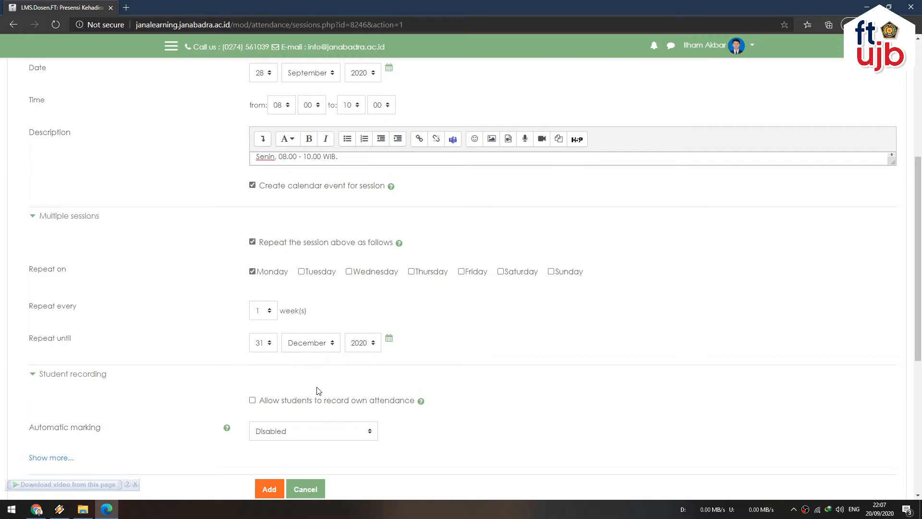
{"action": "left_click", "coordinate": [311, 400]}
{"action": "scroll", "coordinate": [417, 352], "scroll_direction": "down", "scroll_amount": 5}
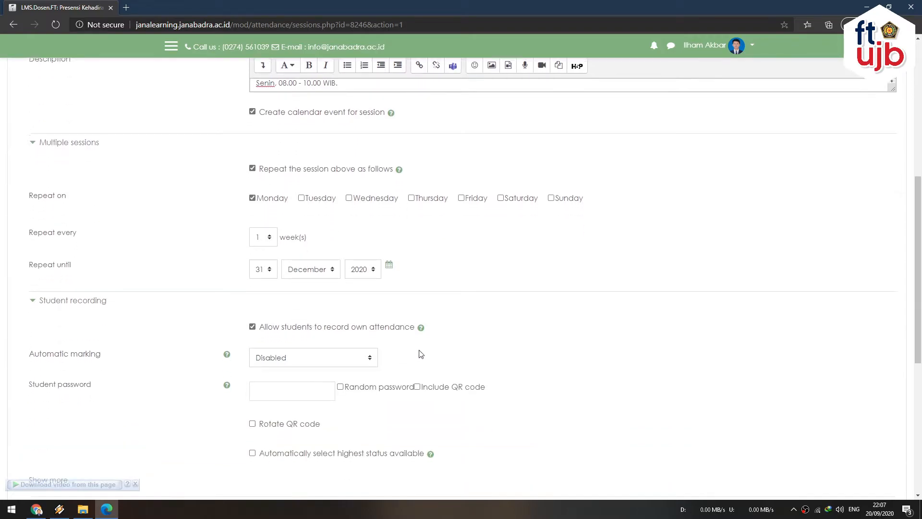
{"action": "left_click", "coordinate": [270, 376]}
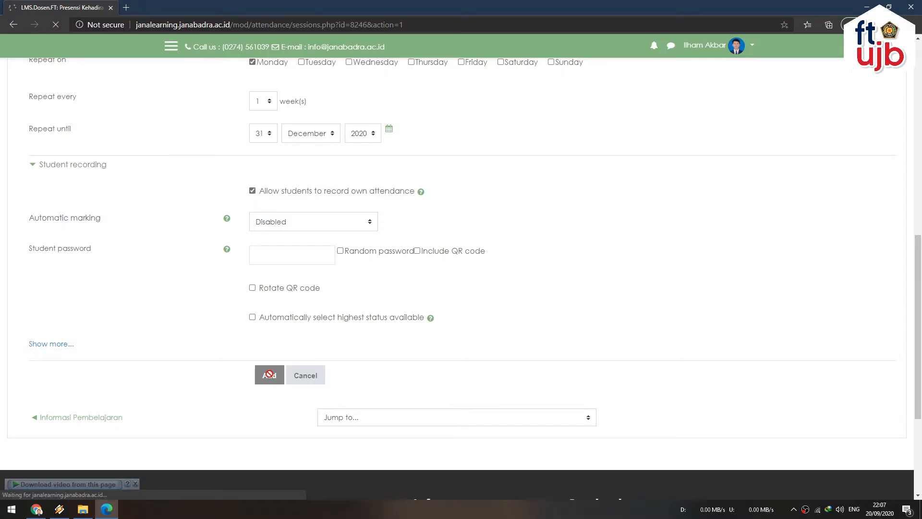
{"action": "scroll", "coordinate": [268, 366], "scroll_direction": "down", "scroll_amount": 9}
{"action": "scroll", "coordinate": [348, 356], "scroll_direction": "up", "scroll_amount": 9}
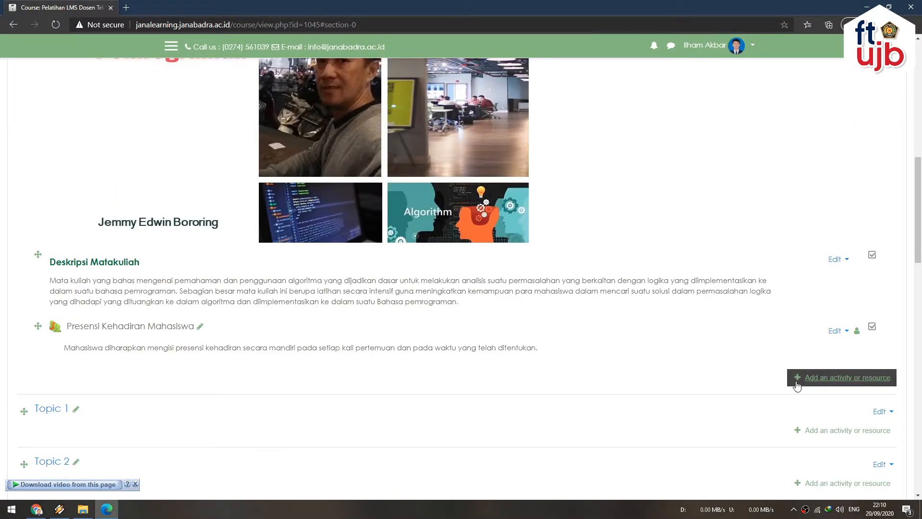
Add a File resource to the General section and name it "Rencana Pembelajaran Semester (RPS)"
{"action": "left_click", "coordinate": [797, 384]}
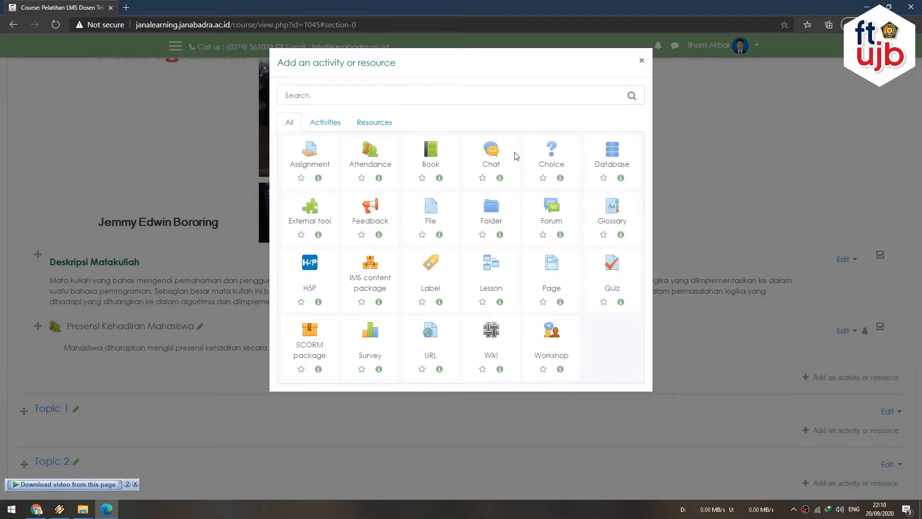
{"action": "left_click", "coordinate": [433, 216]}
{"action": "left_click", "coordinate": [345, 276]}
{"action": "type", "text": "Rencana Pembelajaran Semester (RPS)"}
Upload the RPS SCL Excel file to the resource, then save and return to the course
{"action": "scroll", "coordinate": [261, 404], "scroll_direction": "down", "scroll_amount": 3}
{"action": "left_click", "coordinate": [257, 310]}
{"action": "left_click", "coordinate": [394, 232]}
{"action": "double_click", "coordinate": [165, 154]}
{"action": "left_click", "coordinate": [513, 391]}
{"action": "scroll", "coordinate": [488, 360], "scroll_direction": "down", "scroll_amount": 3}
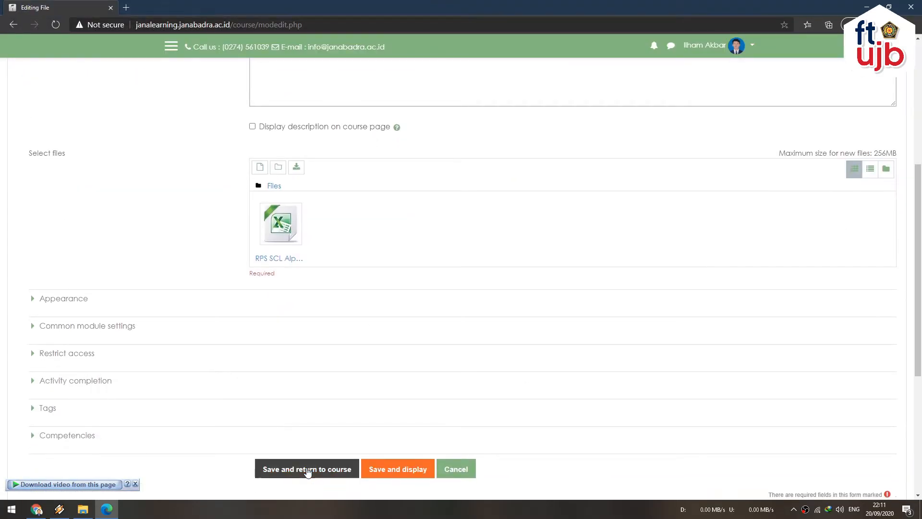
{"action": "left_click", "coordinate": [308, 469]}
Rename Topic 1 to "Pendahuluan" and add a File resource named "Konsep Algoritma" to it
{"action": "scroll", "coordinate": [664, 374], "scroll_direction": "down", "scroll_amount": 10}
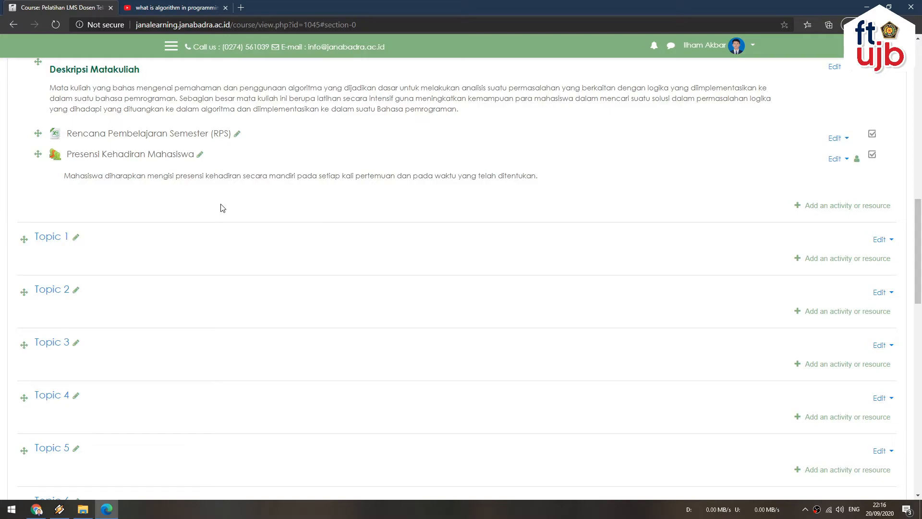
{"action": "left_click", "coordinate": [859, 259]}
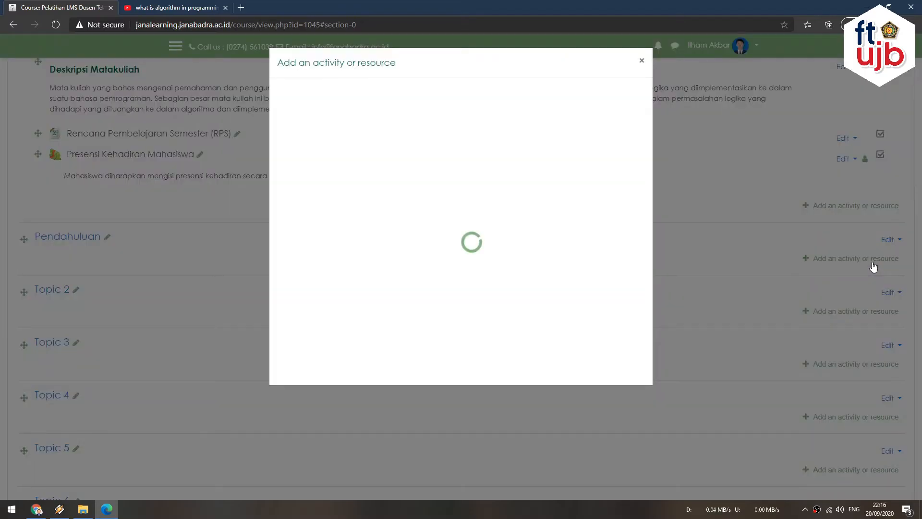
{"action": "left_click", "coordinate": [429, 207]}
{"action": "left_click", "coordinate": [367, 277]}
{"action": "type", "text": "Konse"}
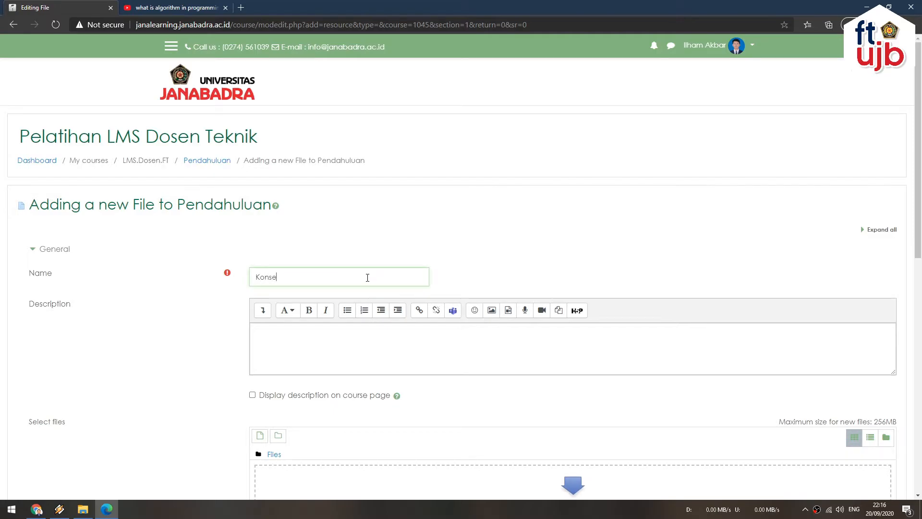
{"action": "type", "text": "p Algoritma"}
Upload the Konsep PowerPoint presentation from the computer to the new File resource
{"action": "scroll", "coordinate": [373, 434], "scroll_direction": "down", "scroll_amount": 1}
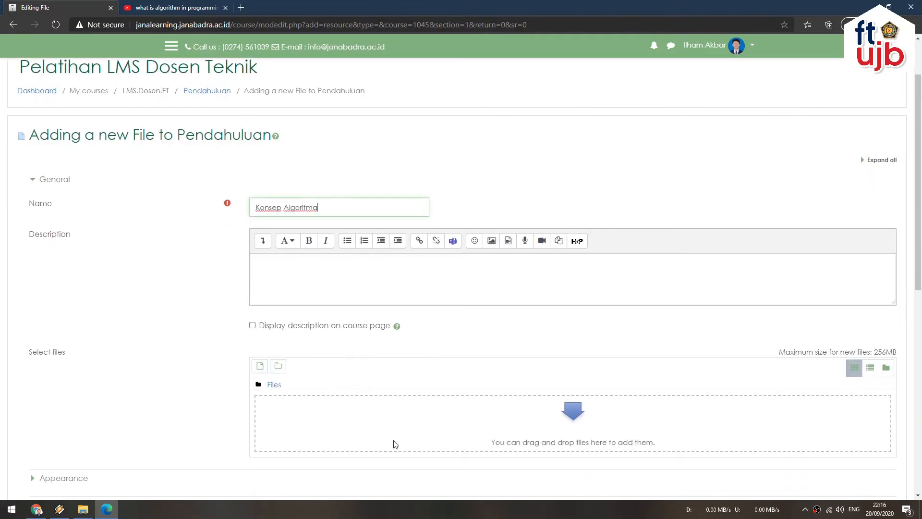
{"action": "left_click", "coordinate": [260, 366]}
{"action": "left_click", "coordinate": [295, 235]}
{"action": "left_click", "coordinate": [385, 234]}
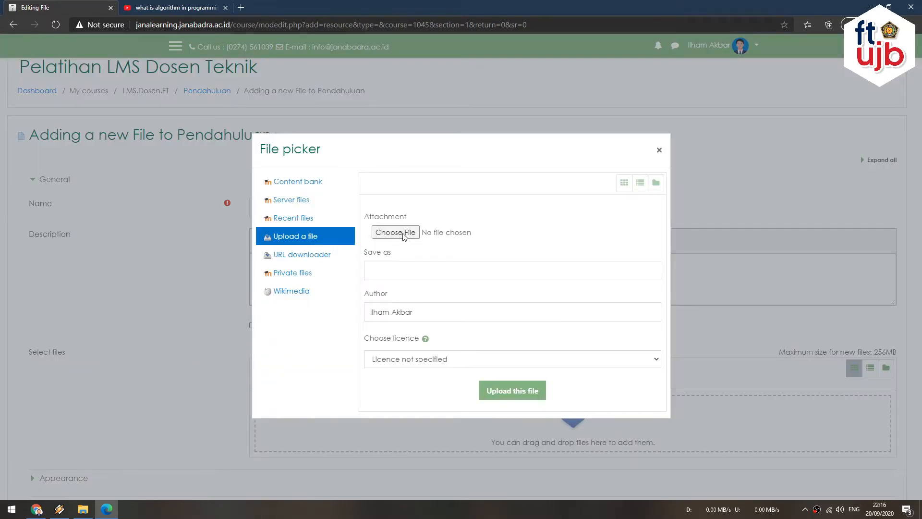
{"action": "double_click", "coordinate": [110, 168]}
{"action": "left_click", "coordinate": [516, 390]}
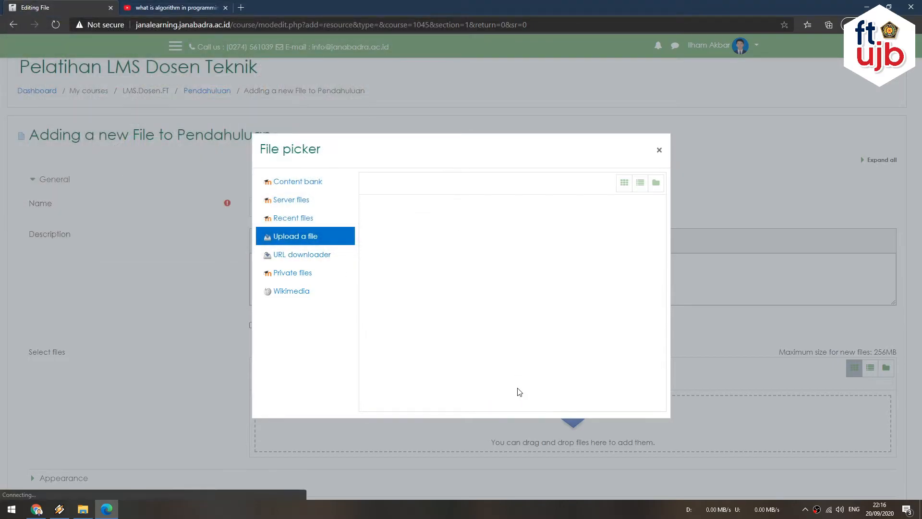
Extend the resource name to "Konsep Algoritma dan Pemrograman", then save and return to the course
{"action": "left_click", "coordinate": [336, 206]}
{"action": "type", "text": "dan Pemrograman"}
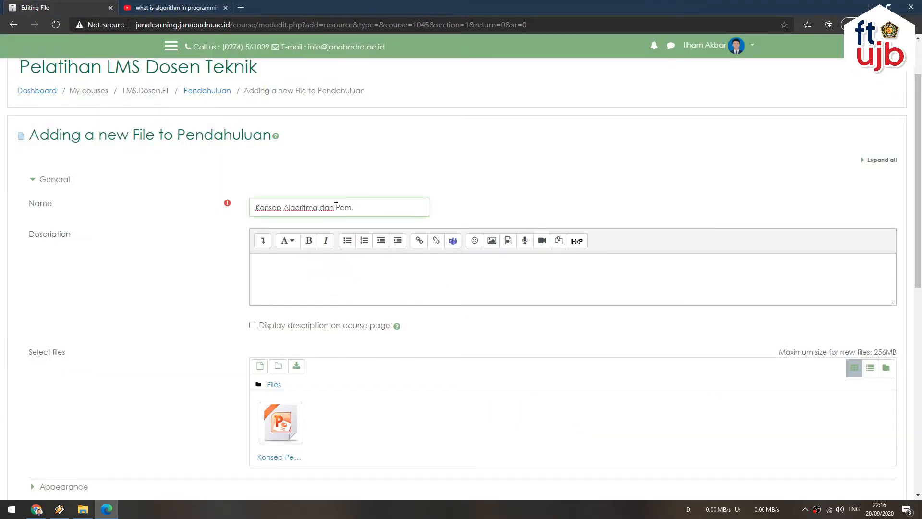
{"action": "scroll", "coordinate": [321, 311], "scroll_direction": "down", "scroll_amount": 7}
{"action": "left_click", "coordinate": [321, 310]}
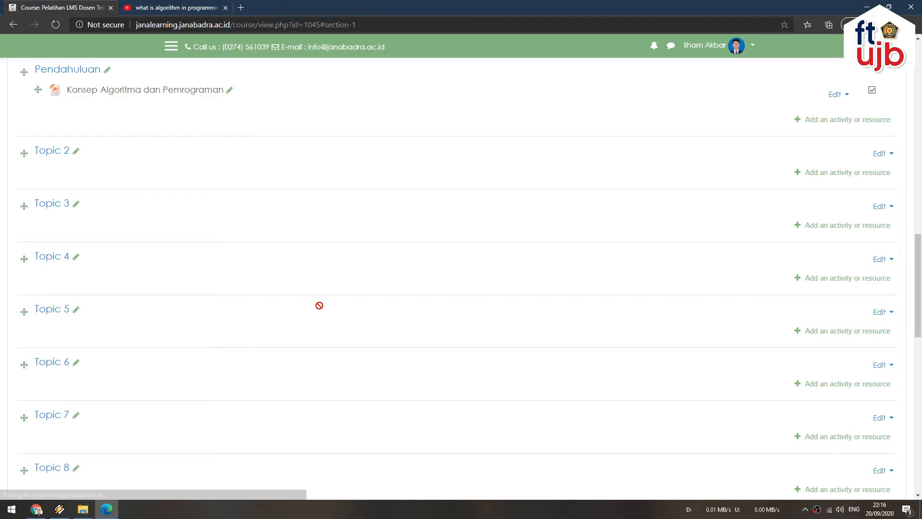
{"action": "scroll", "coordinate": [328, 317], "scroll_direction": "up", "scroll_amount": 3}
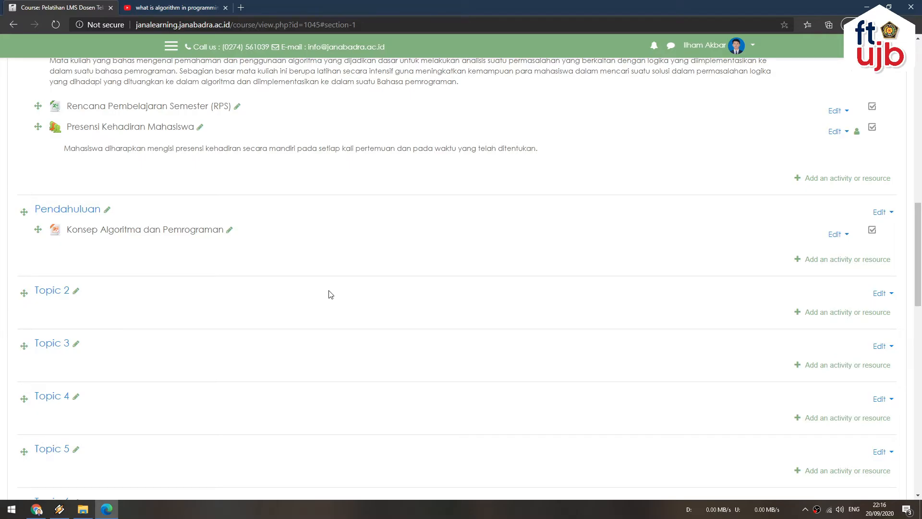
Switch to the YouTube results for "what is algorithm in programming" to look for an algorithm video
{"action": "left_click", "coordinate": [197, 6]}
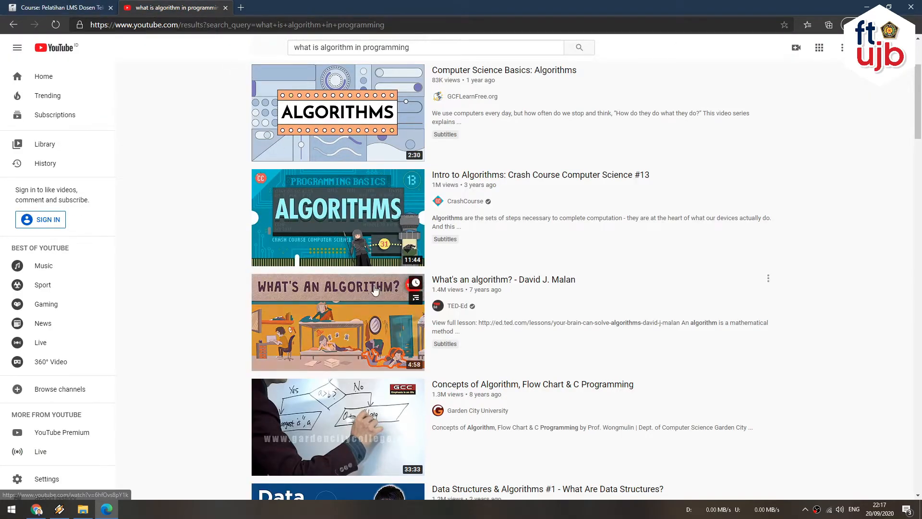